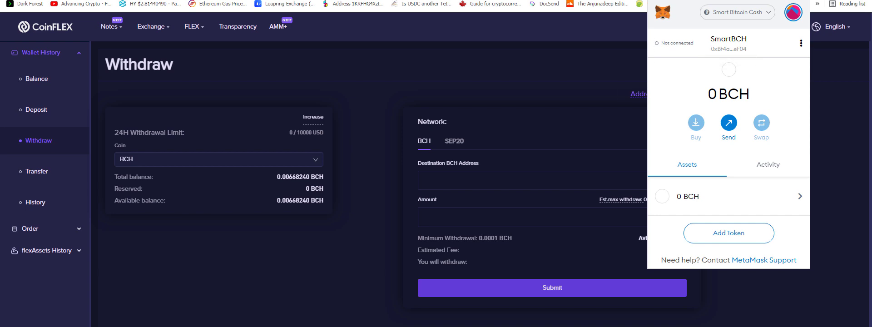
# - Open chainlist.org in a new browser tab
pyautogui.hotkey('ctrl', 't')
pyautogui.write('chaui')
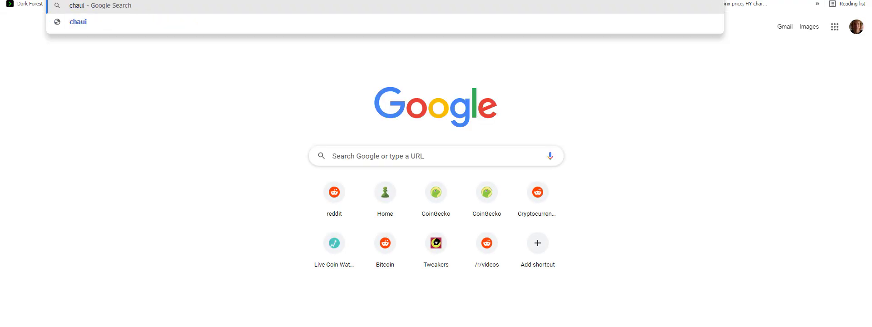
pyautogui.press('BackSpace')
pyautogui.press('BackSpace')
pyautogui.write('in')
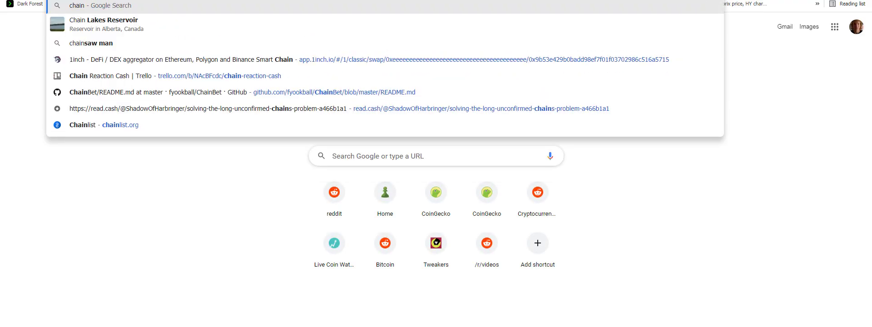
pyautogui.write('li')
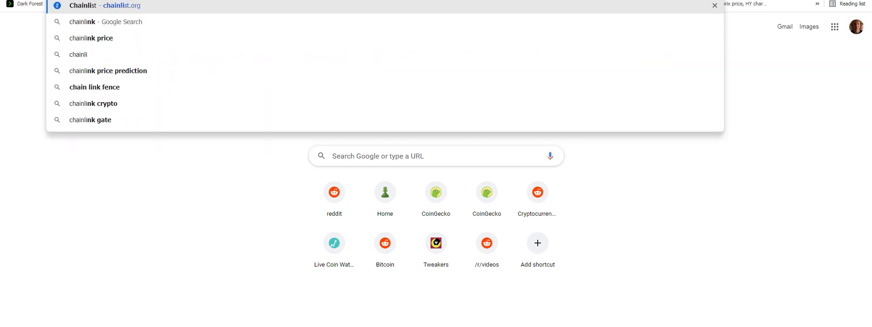
pyautogui.press('Return')
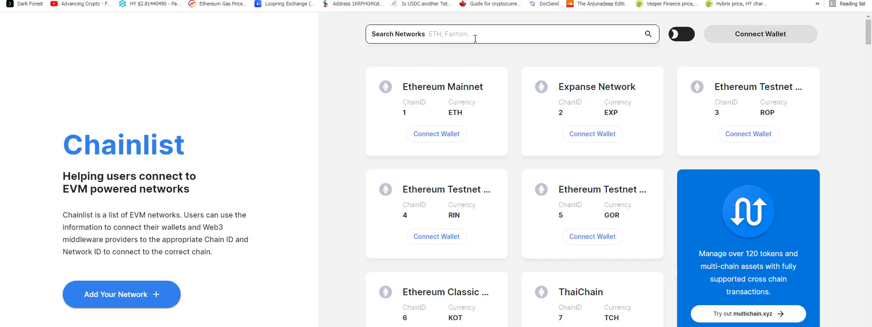
# - Search Chainlist for smartBCH to find Smart Bitcoin Cash (ChainID 10000), then return to CoinFLEX
pyautogui.click(475, 39)
pyautogui.write('smartBCH')
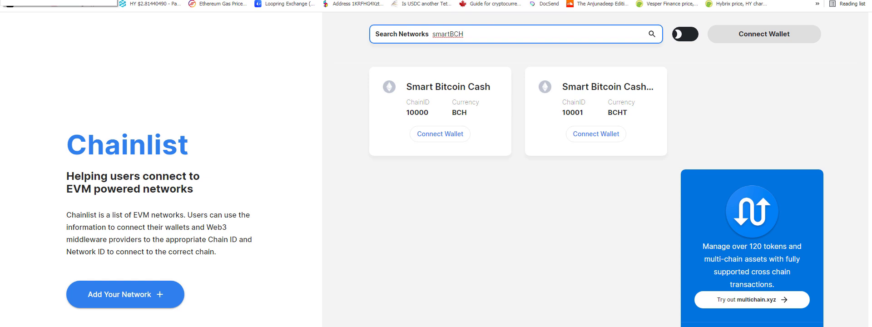
pyautogui.hotkey('ctrl', 'Tab')
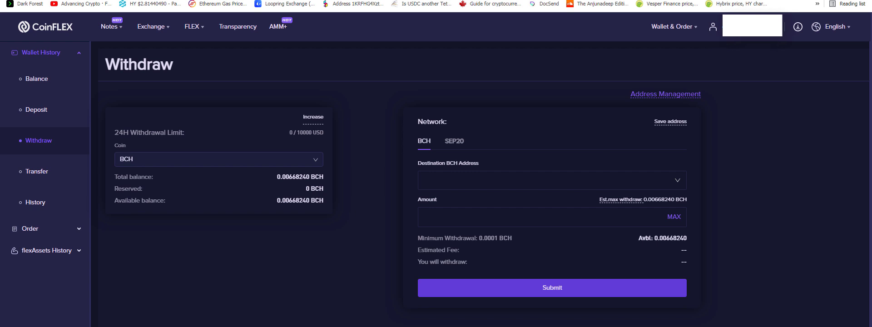
# - Fill the BCH withdrawal with the SEP20 network, the copied SmartBCH address, and the MAX amount
pyautogui.hotkey('alt', 'shift', 'm')
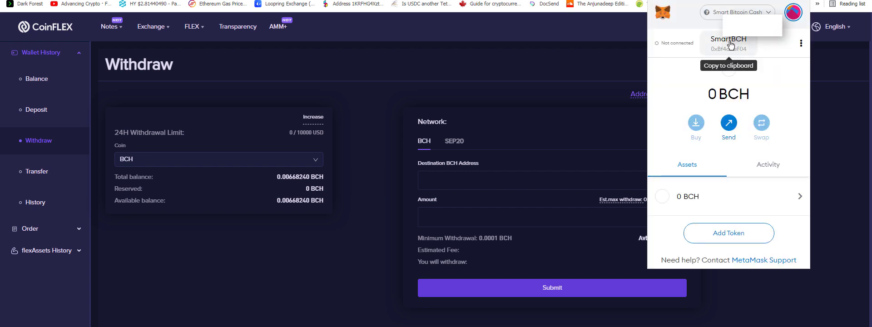
pyautogui.click(730, 45)
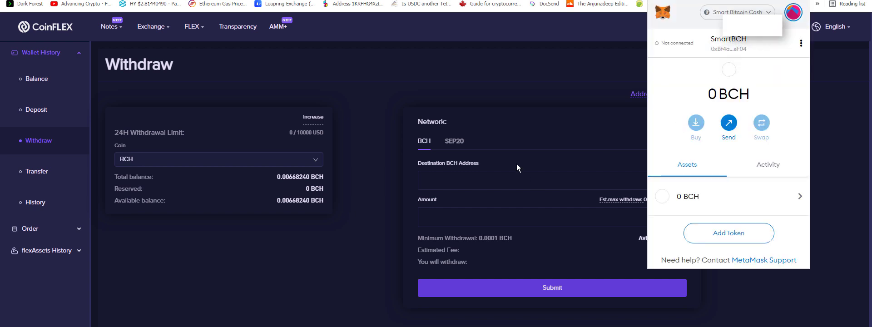
pyautogui.click(453, 144)
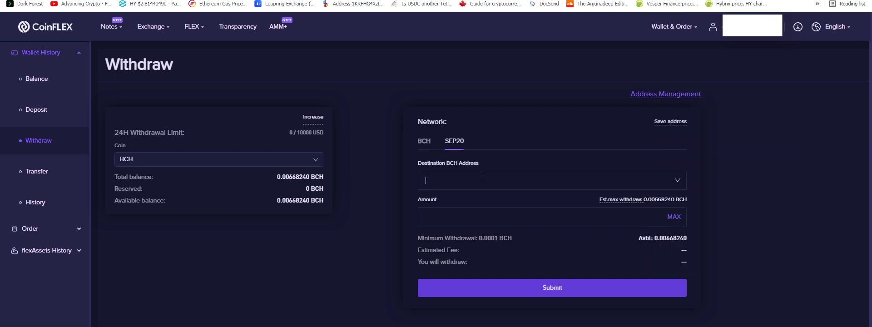
pyautogui.hotkey('ctrl', 'v')
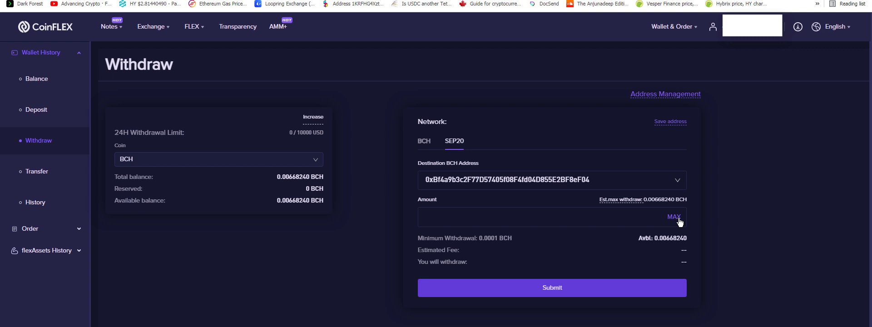
pyautogui.click(675, 217)
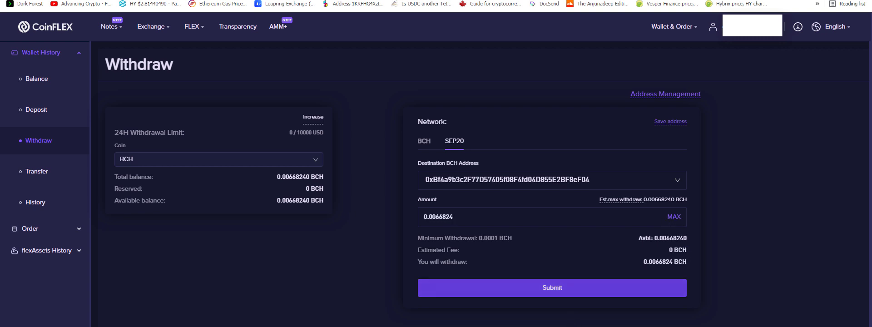
# - Submit and confirm the withdrawal, verifying it with the two-factor code
pyautogui.click(569, 288)
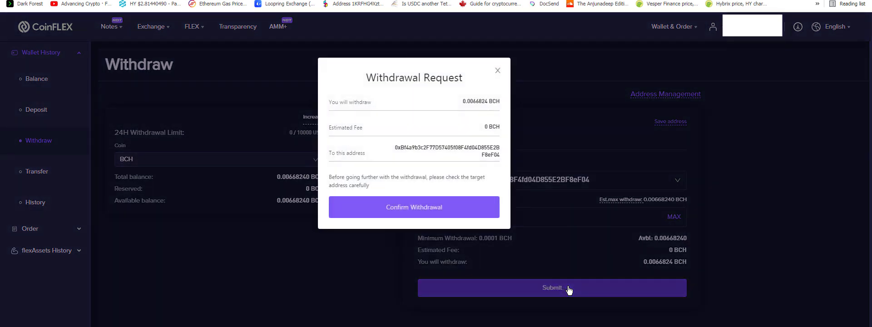
pyautogui.click(437, 206)
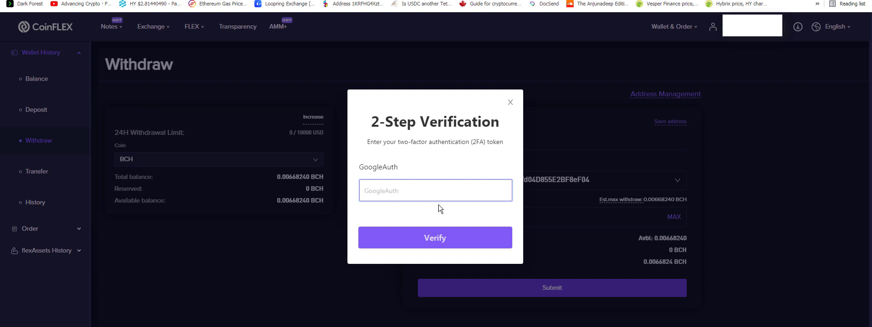
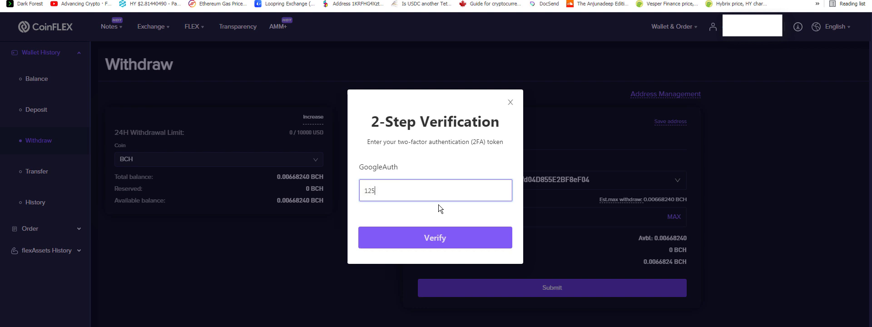
pyautogui.click(444, 237)
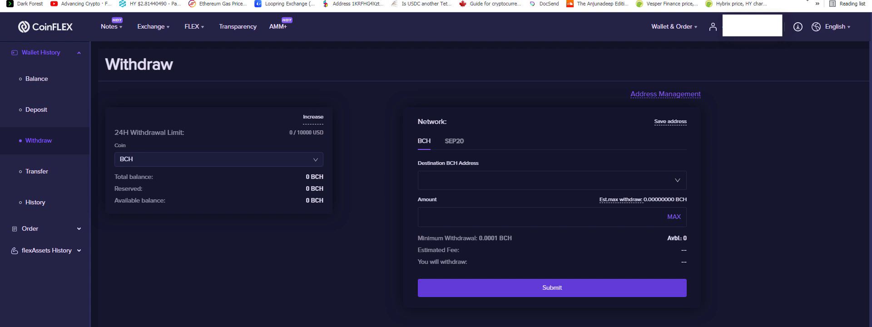
pyautogui.click(807, 1)
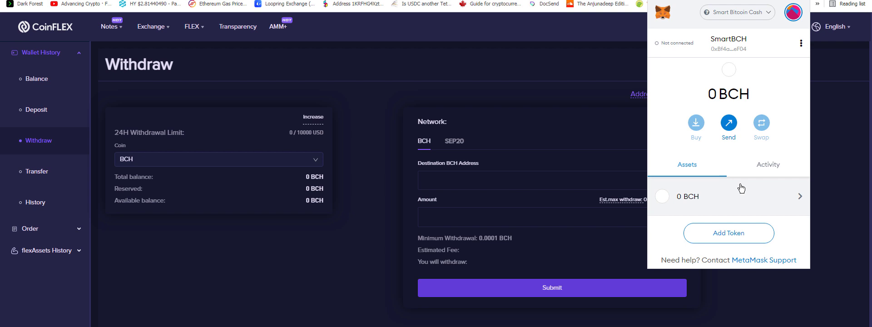
pyautogui.press('Escape')
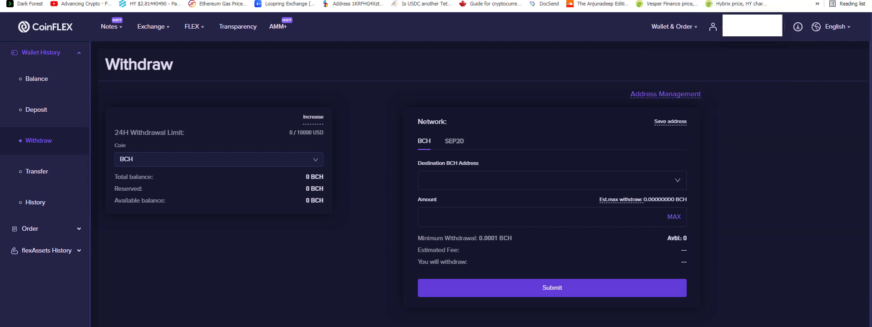
pyautogui.scroll(-1, 291, 227)
pyautogui.scroll(1, 292, 227)
pyautogui.hotkey('alt', 'shift', 'm')
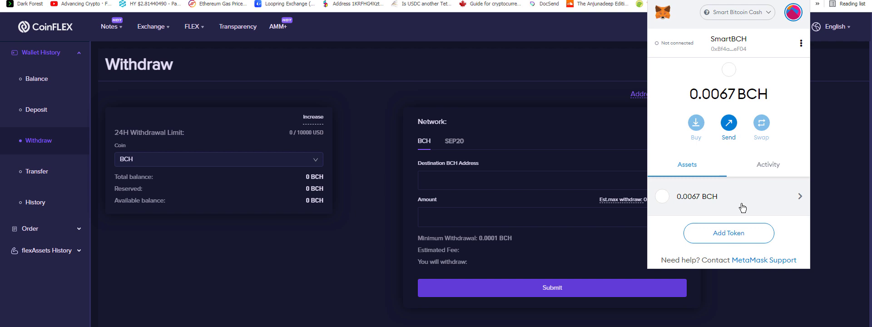
pyautogui.click(707, 199)
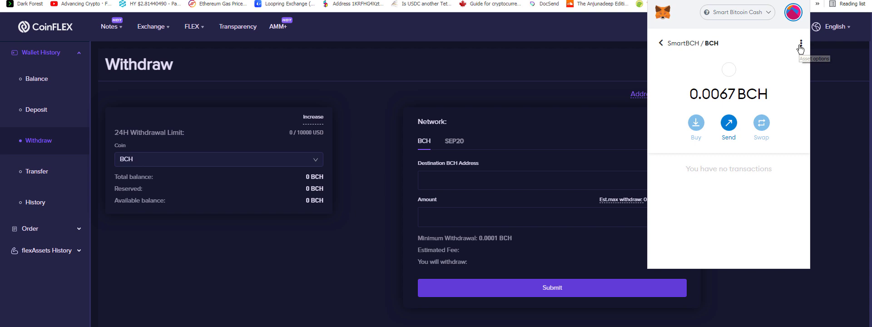
pyautogui.click(661, 44)
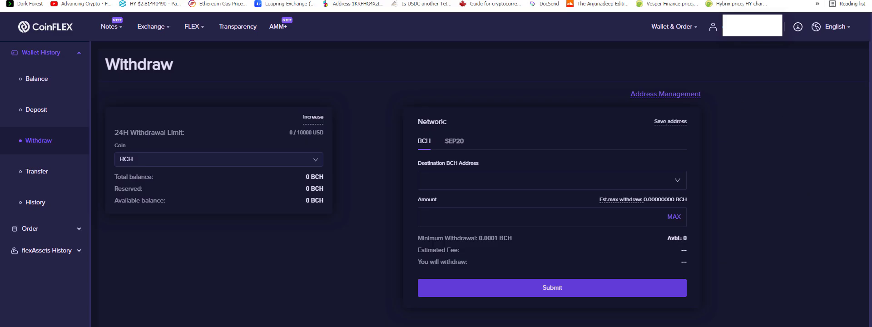
# - Reload the withdraw page and expand the 0.0066824 BCH withdrawal to show its Txid
pyautogui.scroll(-1, 325, 226)
pyautogui.rightClick(325, 222)
pyautogui.click(335, 238)
pyautogui.scroll(-2, 338, 312)
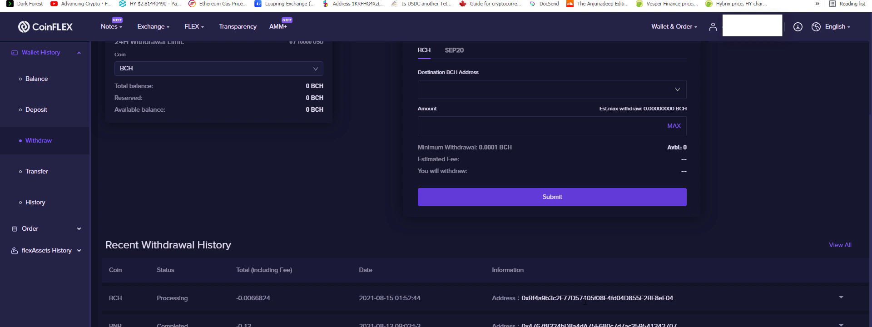
pyautogui.click(841, 299)
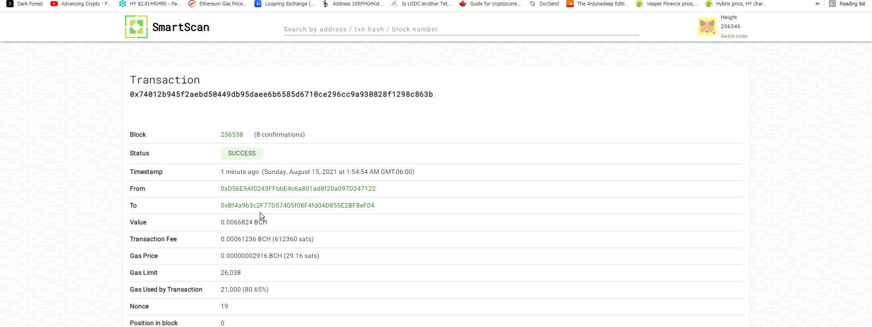
pyautogui.doubleClick(233, 222)
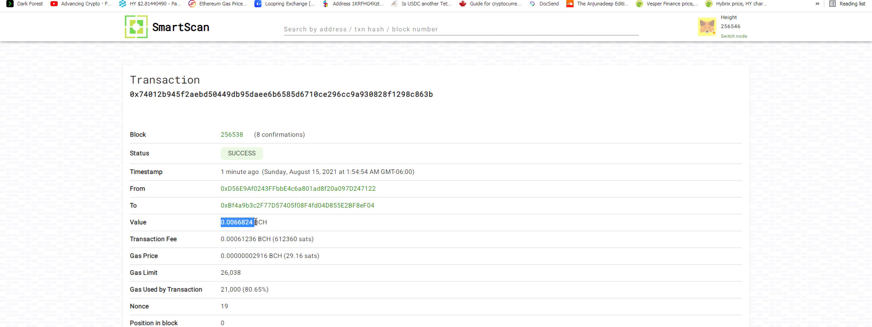
pyautogui.click(223, 221)
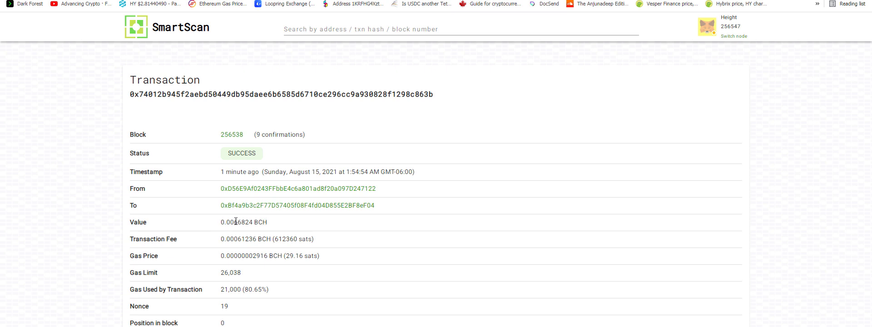
pyautogui.moveTo(266, 221); pyautogui.dragTo(221, 222)
pyautogui.click(308, 276)
pyautogui.doubleClick(241, 273)
pyautogui.click(249, 278)
pyautogui.moveTo(223, 289); pyautogui.dragTo(265, 290)
pyautogui.click(273, 291)
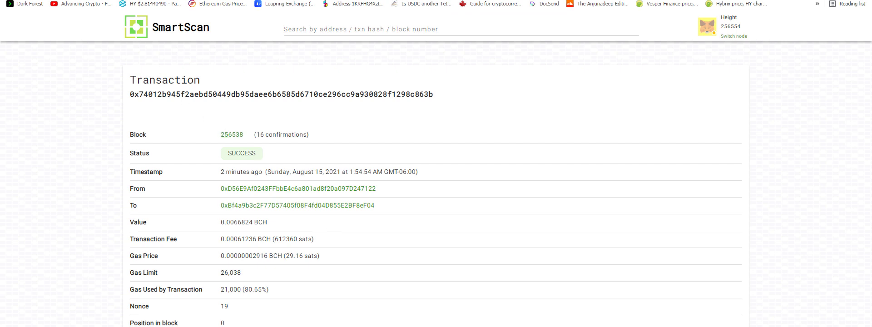
# - Create a new MetaMask account named 'SmartBCH 2'
pyautogui.click(793, 1)
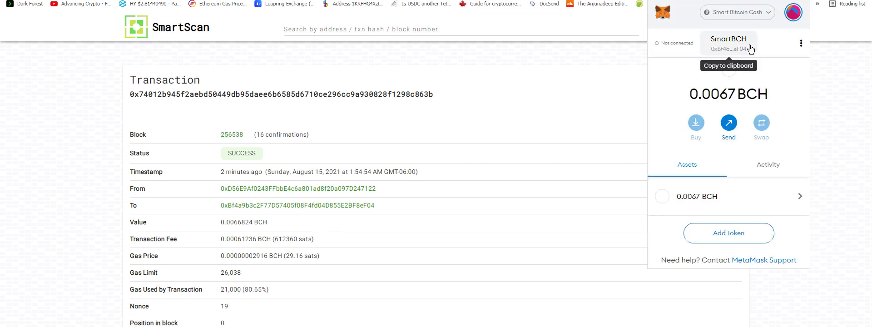
pyautogui.click(792, 14)
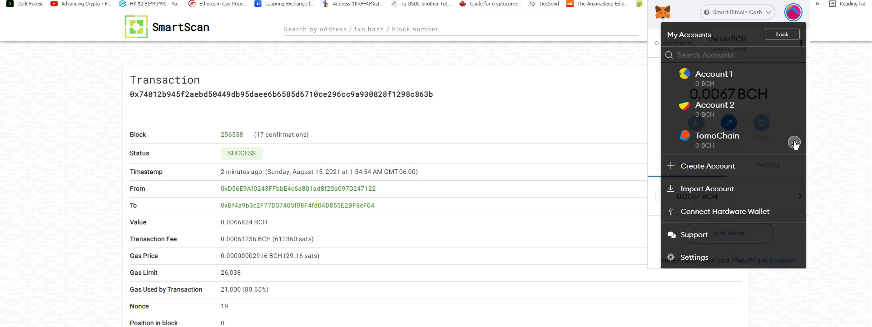
pyautogui.click(727, 166)
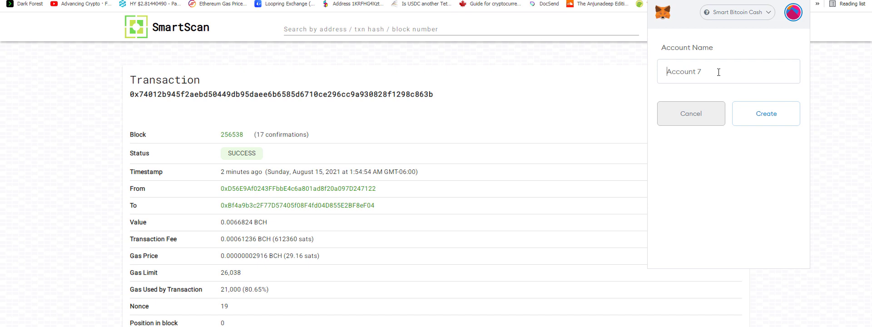
pyautogui.write('SmartBCH 2')
pyautogui.click(763, 113)
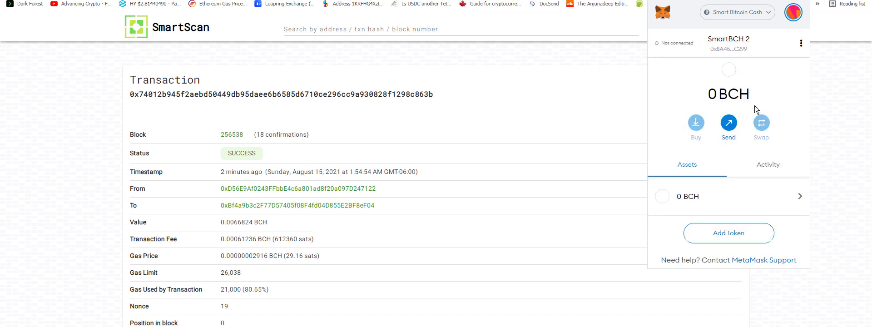
# - Copy the SmartBCH 2 address and switch back to the funded SmartBCH account
pyautogui.click(738, 46)
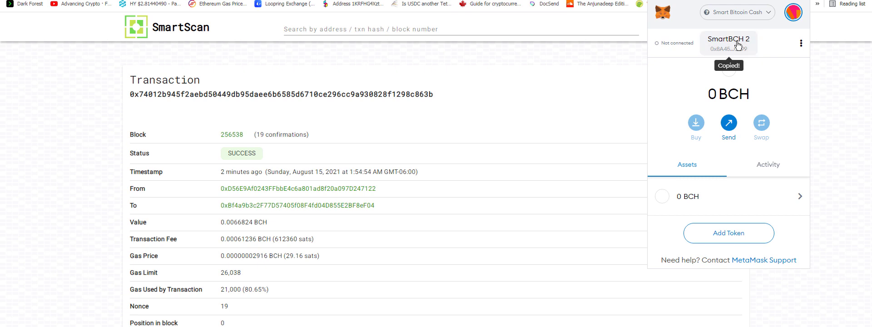
pyautogui.click(793, 12)
pyautogui.scroll(-3, 759, 106)
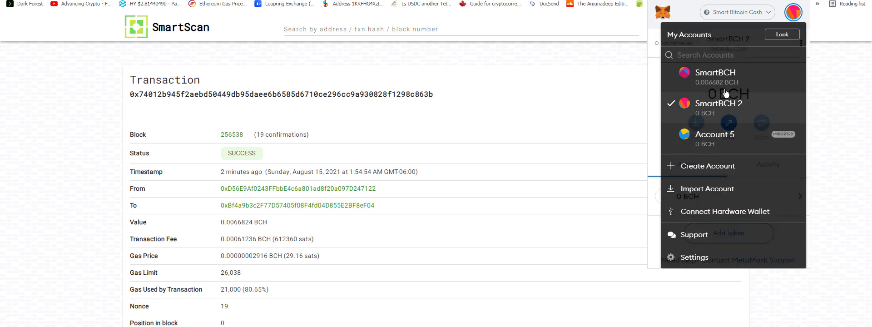
pyautogui.click(722, 73)
# - Send the maximum 0.006682 BCH to SmartBCH 2 with gas price .00061236 and confirm
pyautogui.click(726, 142)
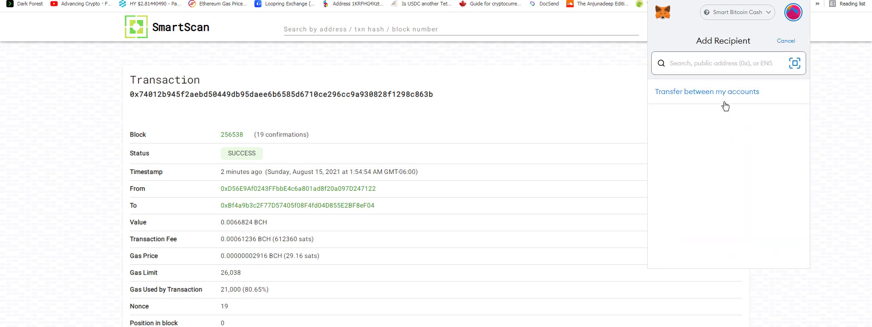
pyautogui.click(725, 106)
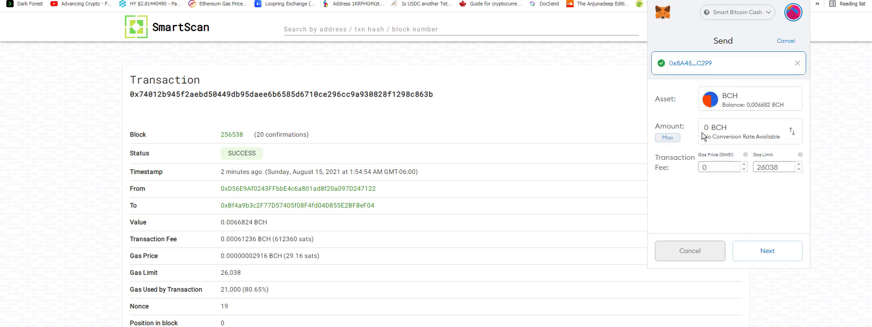
pyautogui.click(667, 138)
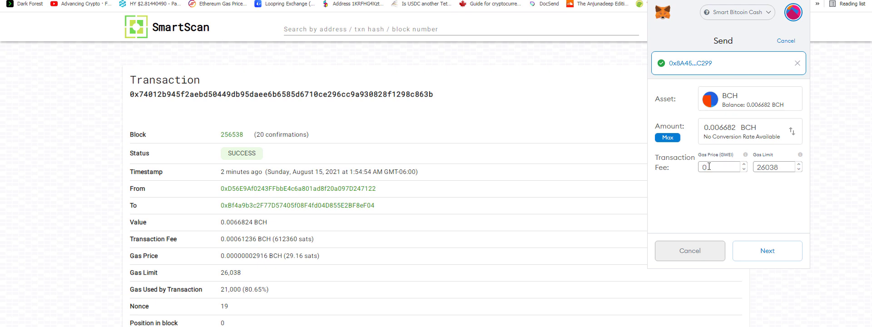
pyautogui.write('.00061236')
pyautogui.click(767, 252)
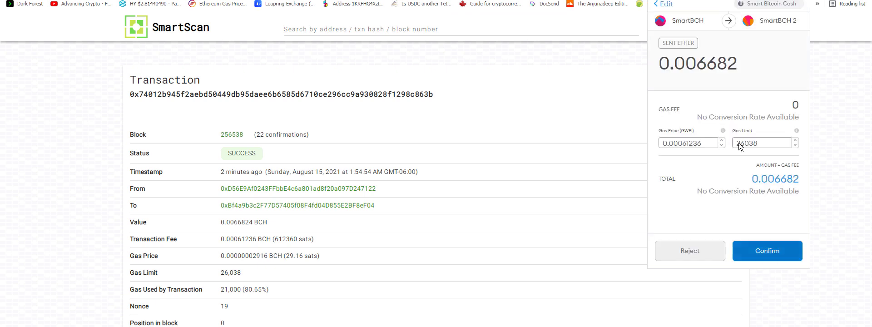
pyautogui.click(766, 253)
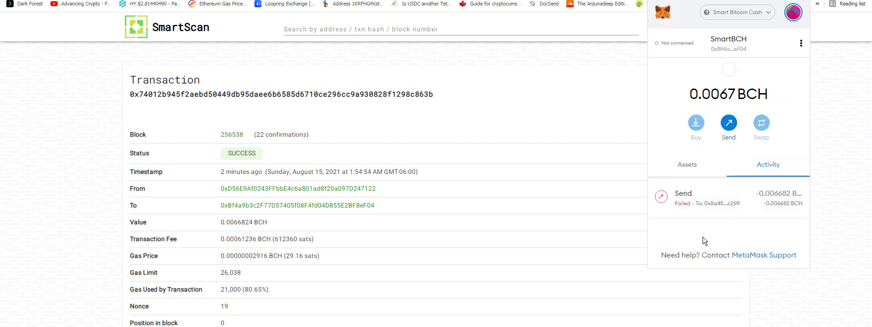
# - Review the failed send's details in Activity and close them
pyautogui.click(715, 204)
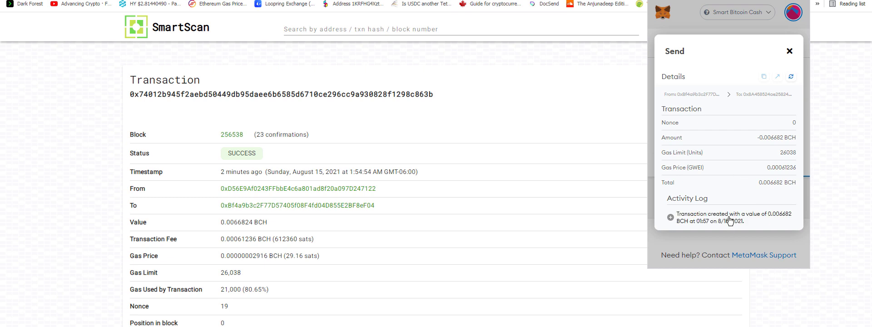
pyautogui.click(789, 52)
pyautogui.moveTo(688, 207)
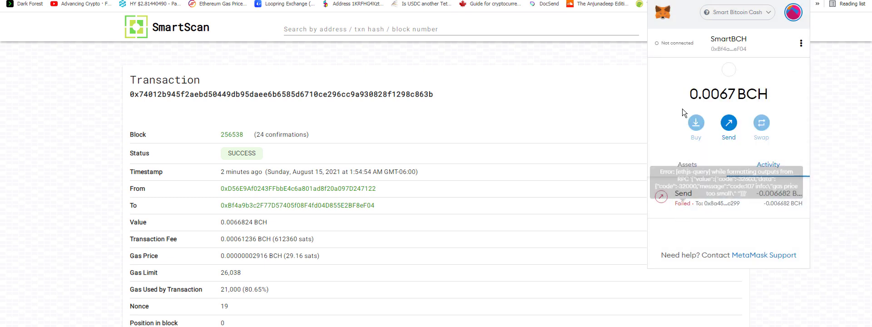
pyautogui.click(729, 124)
pyautogui.hotkey('ctrl', 'v')
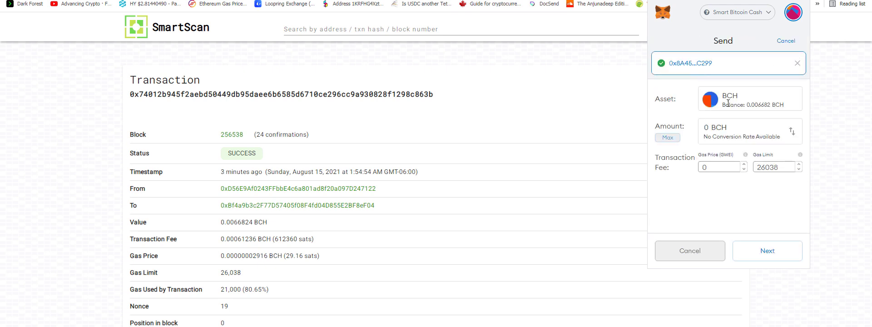
pyautogui.click(667, 138)
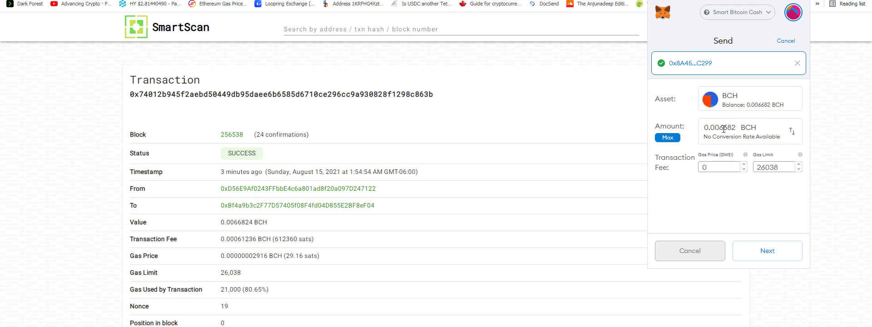
pyautogui.moveTo(721, 129); pyautogui.dragTo(740, 130)
pyautogui.write('5')
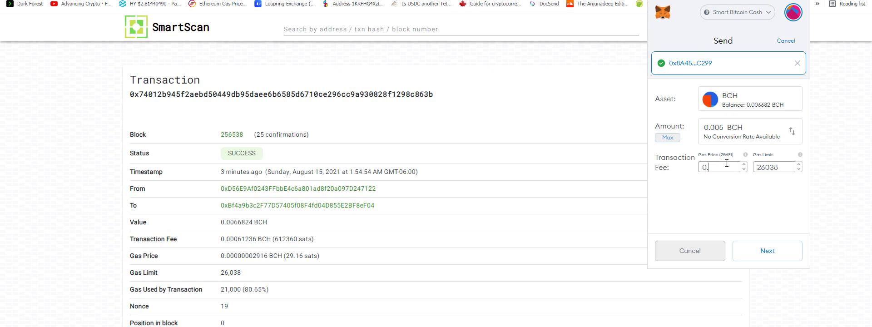
pyautogui.press('BackSpace')
pyautogui.press('BackSpace')
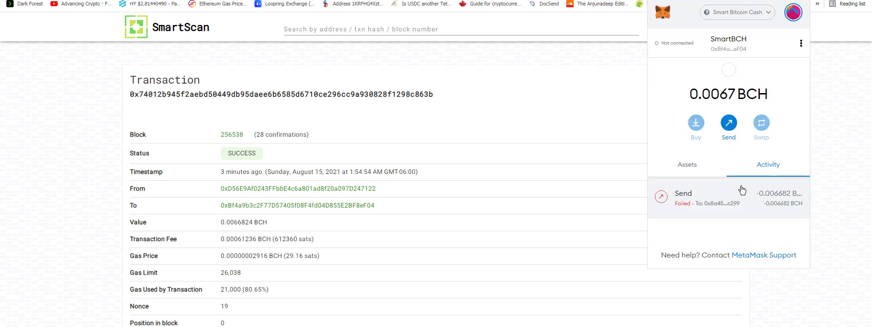
# - Prepare a 0.004 BCH send to the pasted SmartBCH 2 address with a 30 GWEI gas price
pyautogui.click(729, 123)
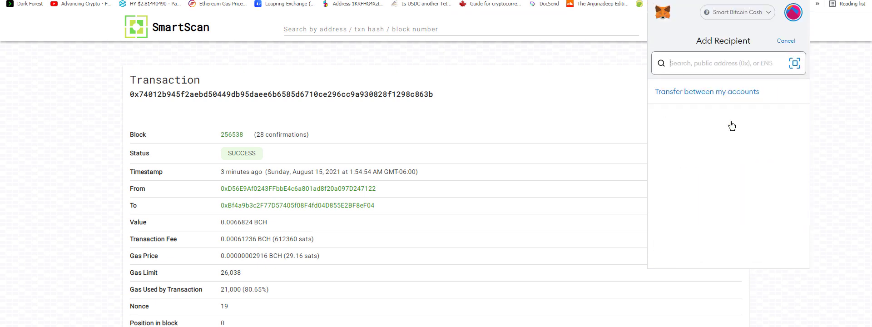
pyautogui.hotkey('ctrl', 'v')
pyautogui.moveTo(720, 163); pyautogui.dragTo(699, 164)
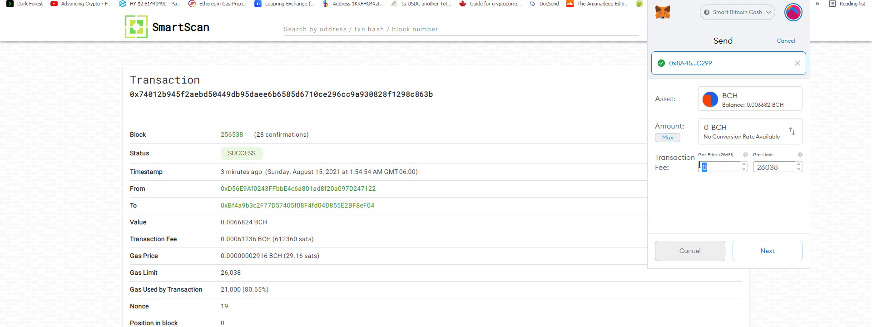
pyautogui.write('30')
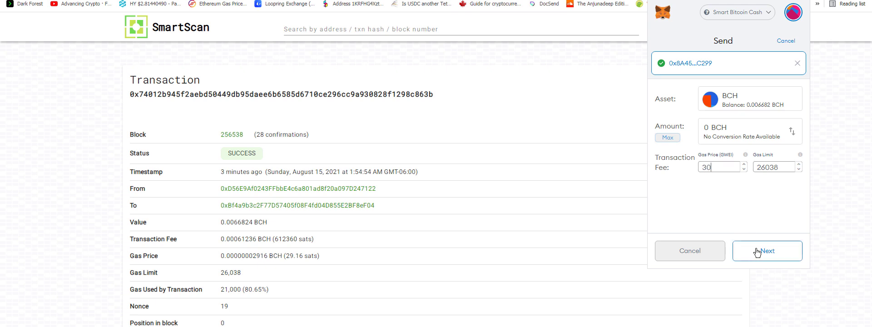
pyautogui.click(668, 137)
pyautogui.moveTo(719, 127); pyautogui.dragTo(743, 126)
pyautogui.write('4')
# - Confirm the 0.004 BCH transfer and check the pending send's details
pyautogui.click(760, 251)
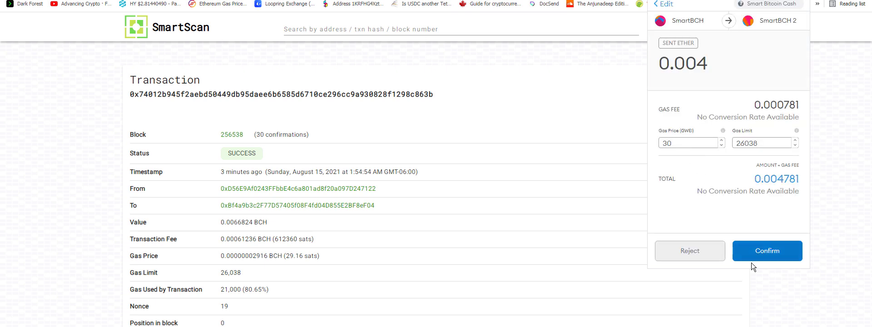
pyautogui.click(756, 255)
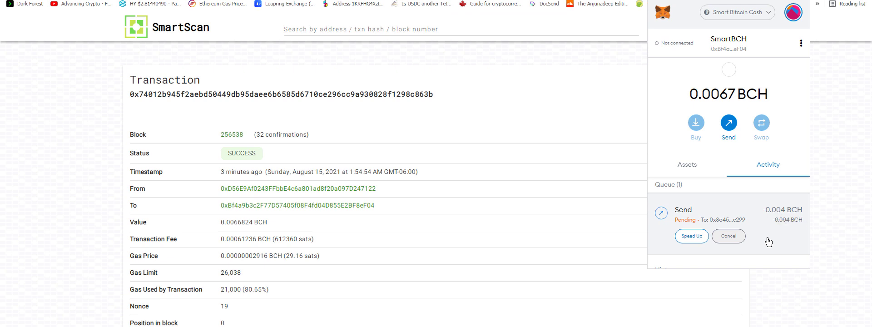
pyautogui.click(722, 213)
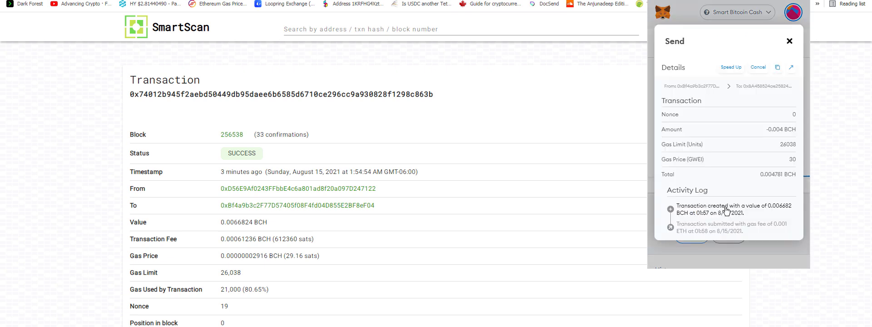